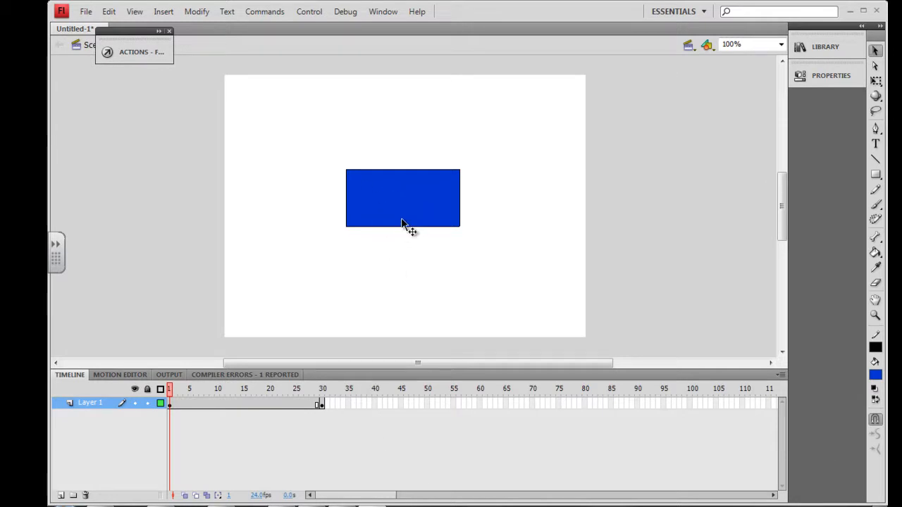
Examine the rectangle's blue fill and black outline in frame 1 by selecting each separately
left_click(390, 198)
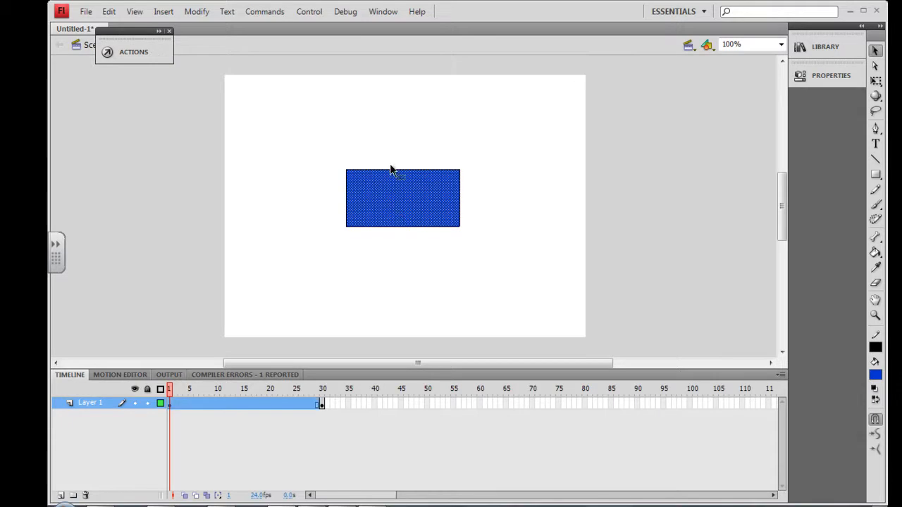
left_click(391, 167)
left_click(391, 186)
Break apart the text letter T in frame 30 into an editable shape
left_click_drag(173, 392, 322, 392)
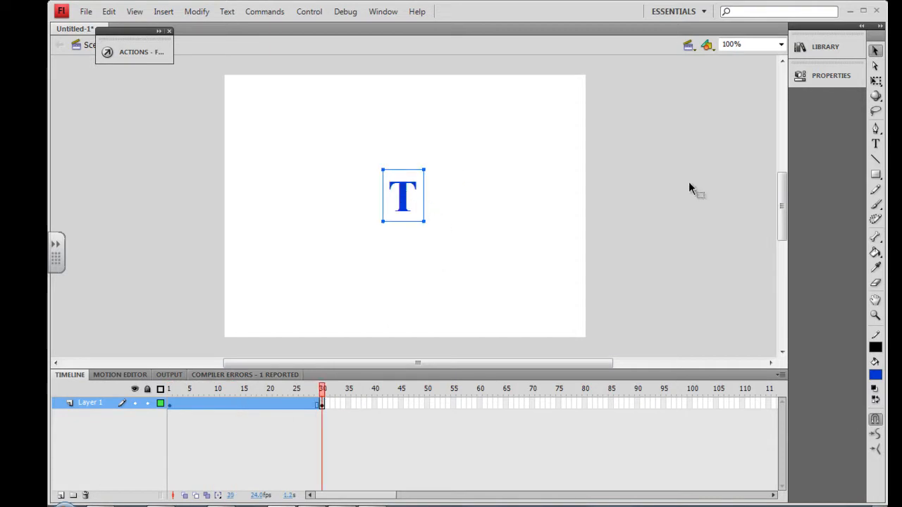
mouse_move(323, 389)
left_mouse_down()
mouse_move(224, 390)
mouse_move(323, 389)
left_mouse_up()
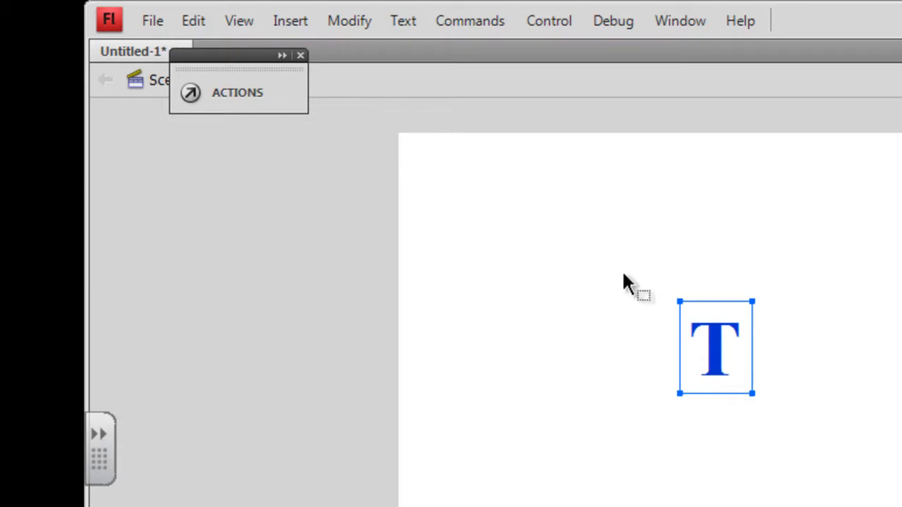
left_click(351, 28)
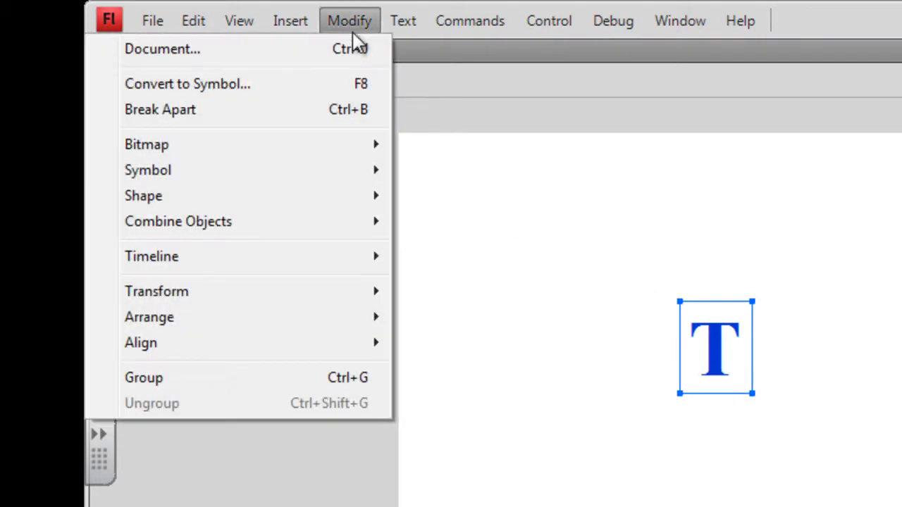
left_click(299, 117)
left_click(743, 309)
left_click(700, 353)
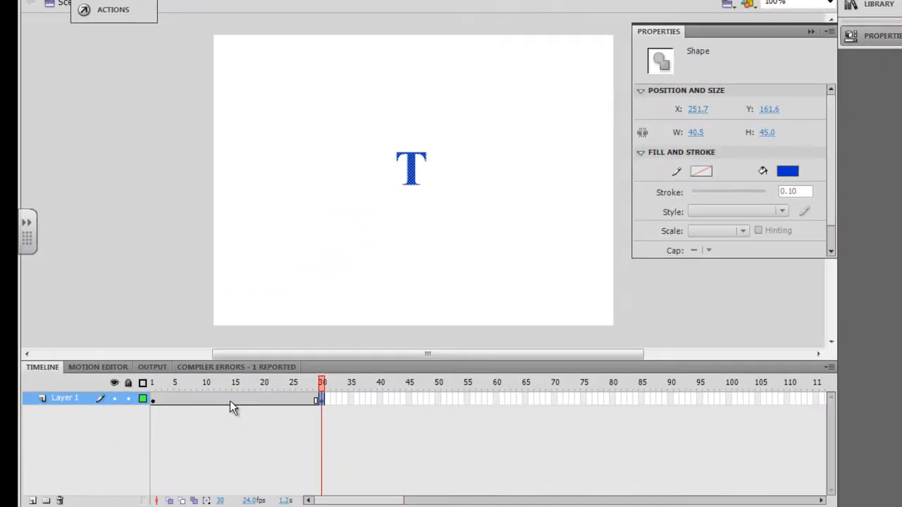
Create a shape tween on Layer 1 between the keyframes at frames 1 and 30
left_click(230, 402)
right_click(229, 402)
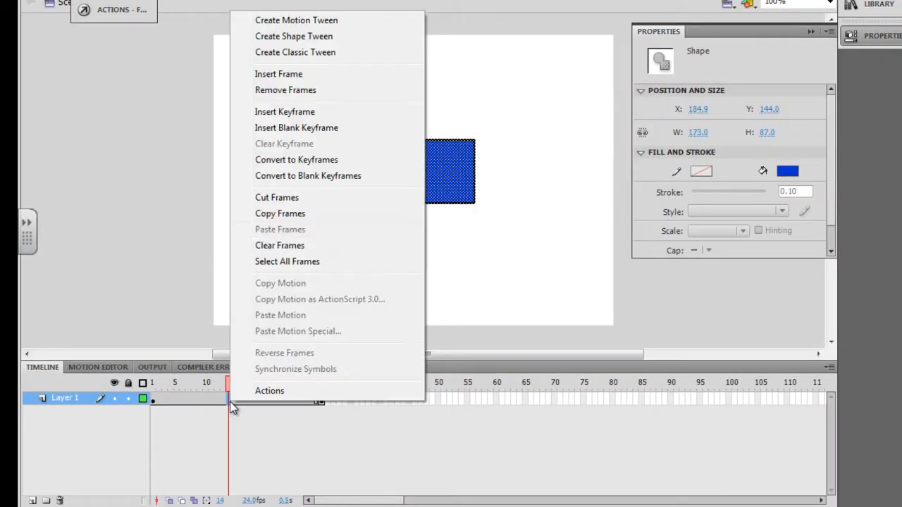
left_click(302, 40)
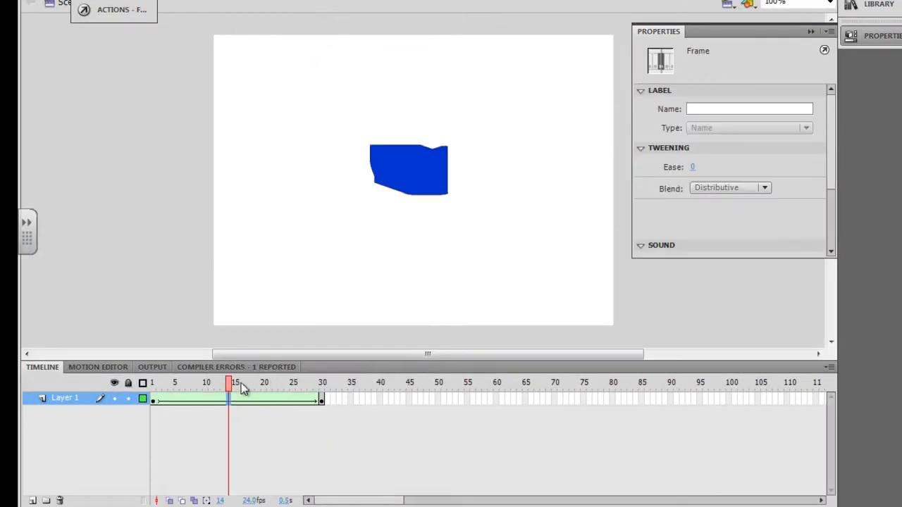
Add a shape hint in frame 1 and place it on the rectangle's lower-right corner
left_click_drag(232, 392, 115, 387)
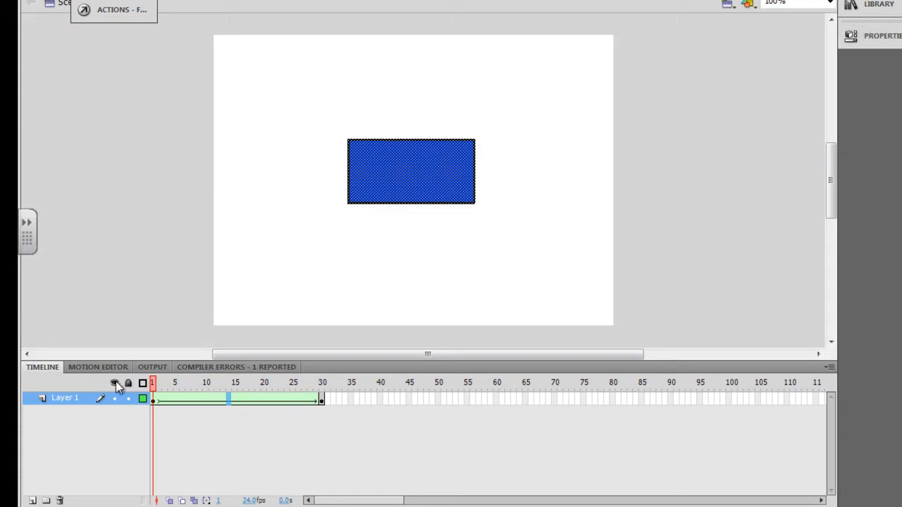
left_click(156, 397)
left_click_drag(155, 386, 141, 365)
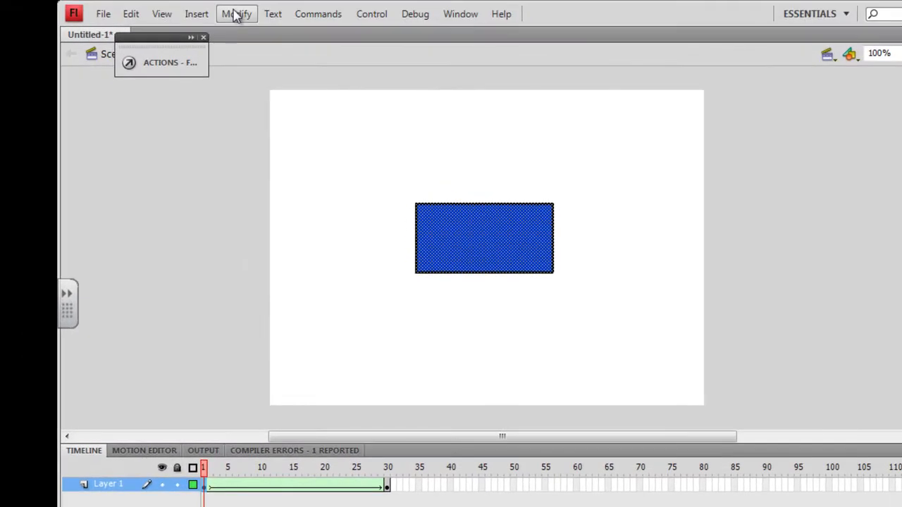
left_click(236, 14)
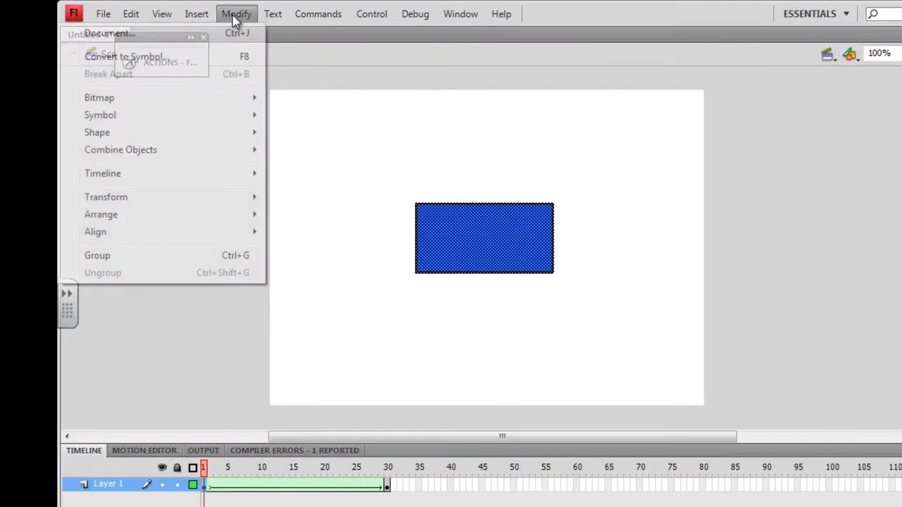
mouse_move(201, 139)
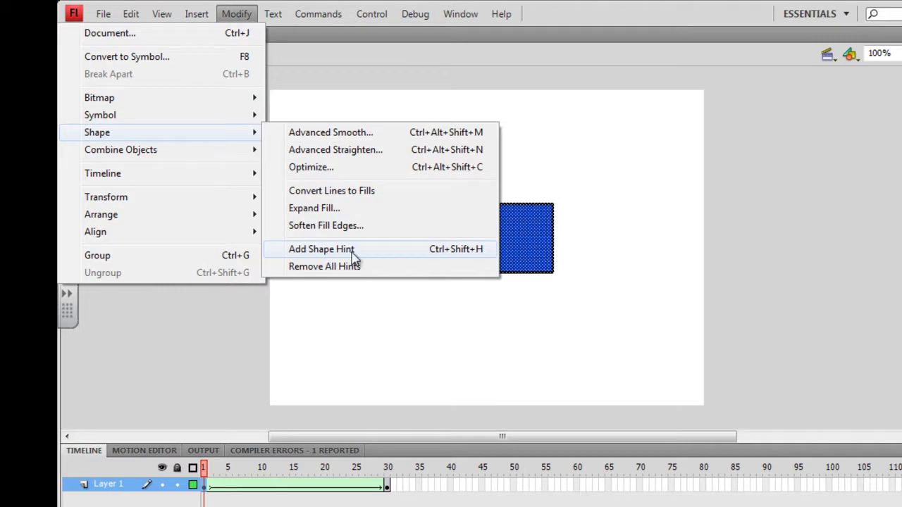
left_click(428, 251)
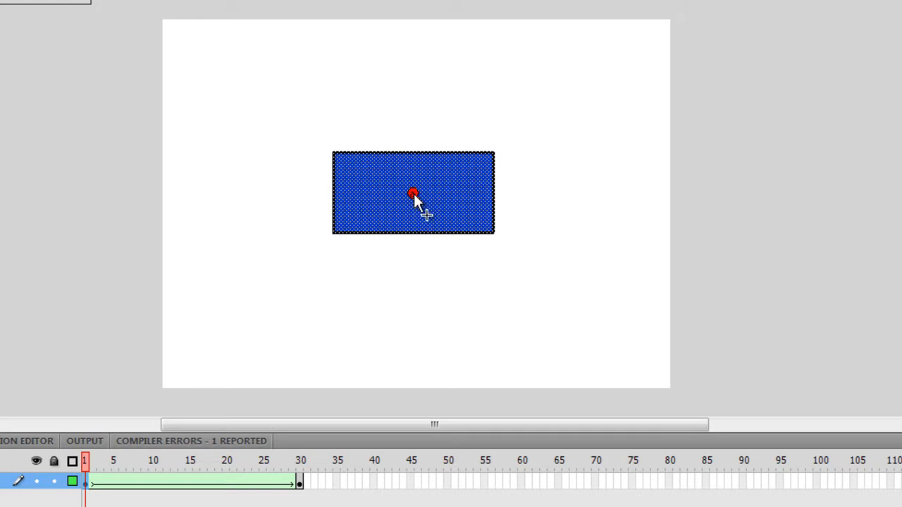
left_click_drag(413, 195, 491, 233)
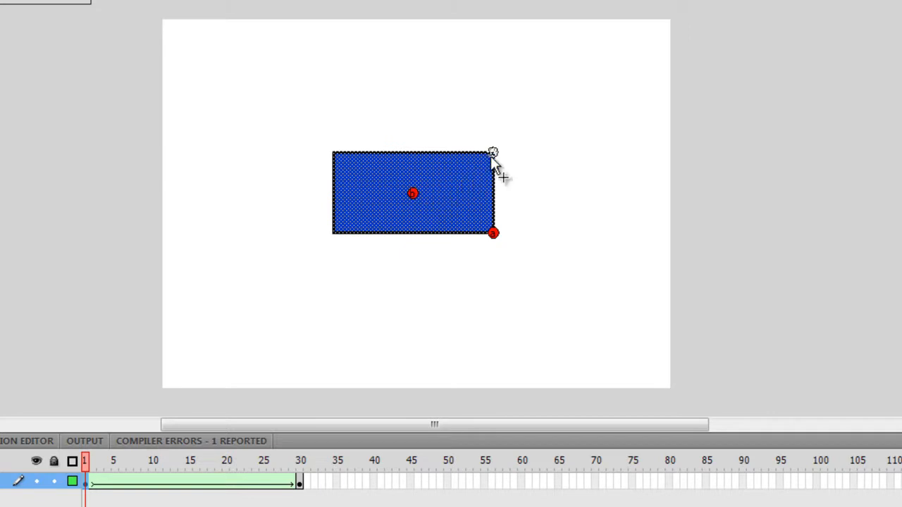
Place shape hint b on the rectangle's upper-left corner, c on its lower-left corner and d on its upper-right corner
left_click_drag(363, 150, 334, 152)
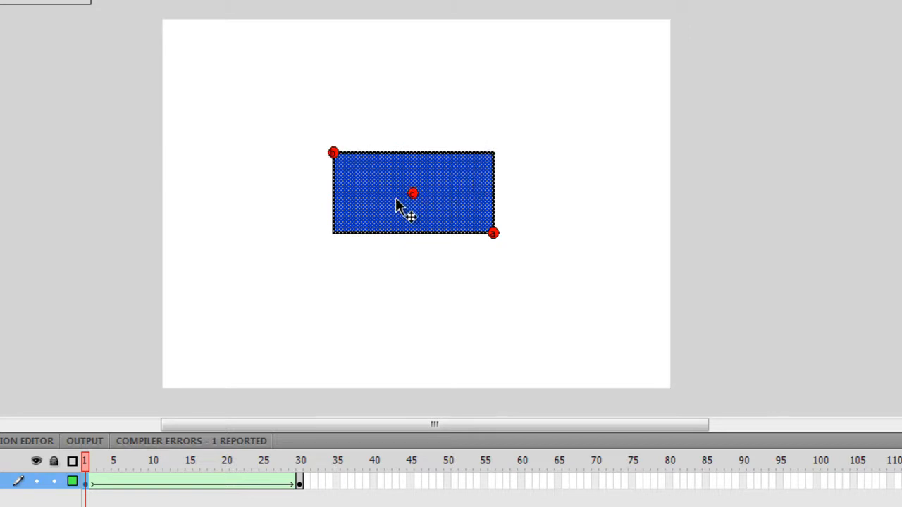
left_click_drag(413, 199, 351, 224)
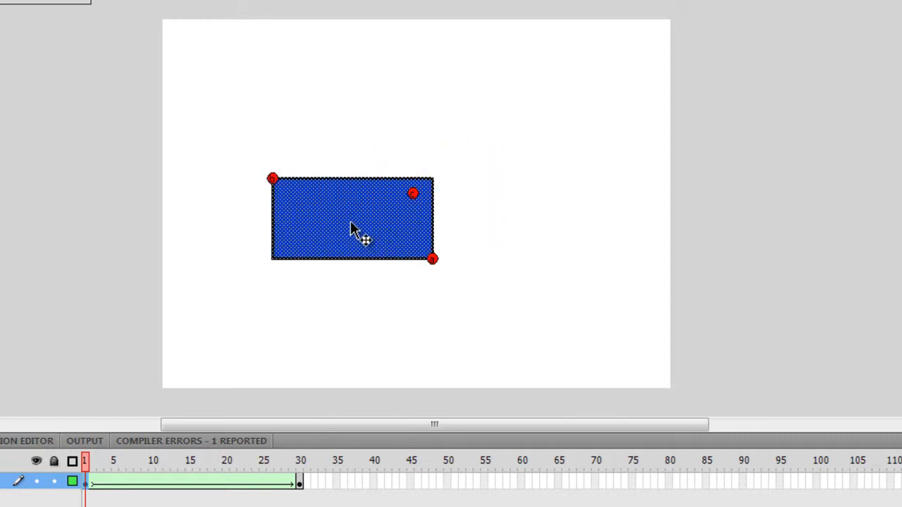
key("ctrl+z")
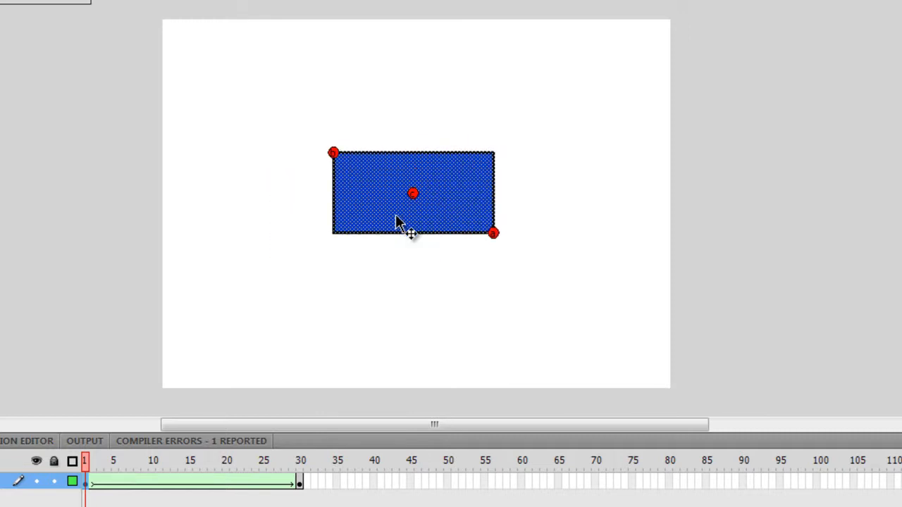
left_click_drag(413, 194, 334, 233)
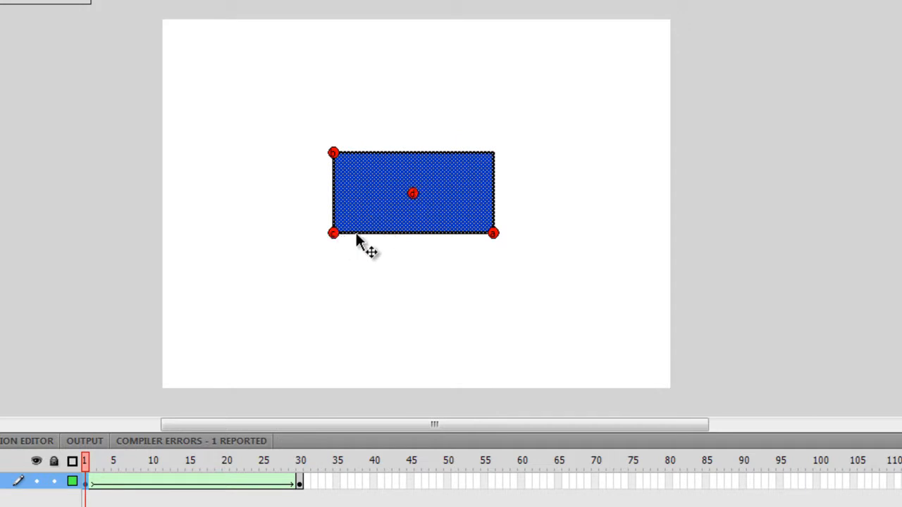
left_click_drag(415, 195, 496, 161)
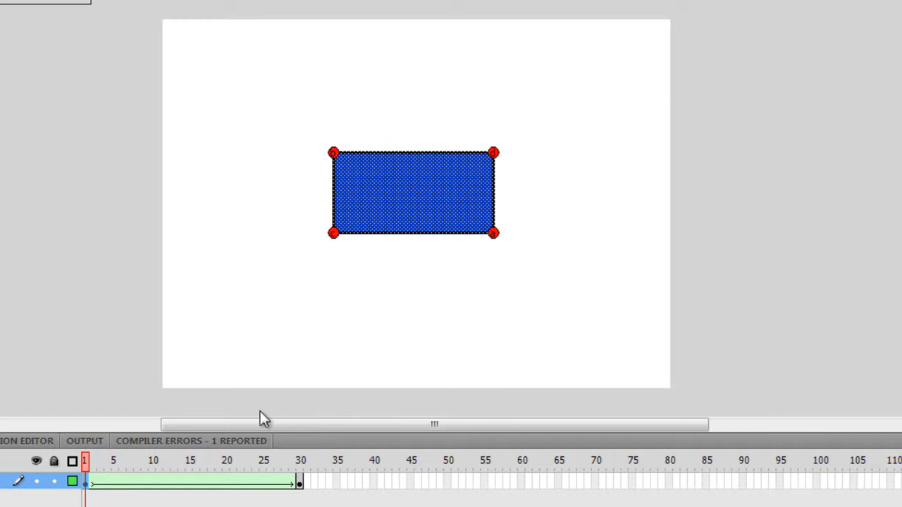
Place the hints on the T in frame 30: a at upper right, b at lower left, c at upper left, d at lower right
left_click_drag(84, 463, 317, 455)
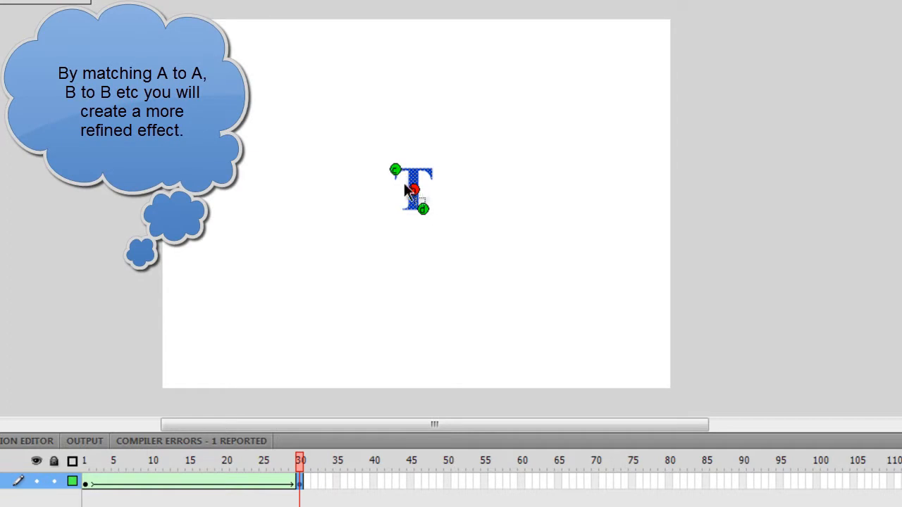
left_click_drag(415, 190, 432, 170)
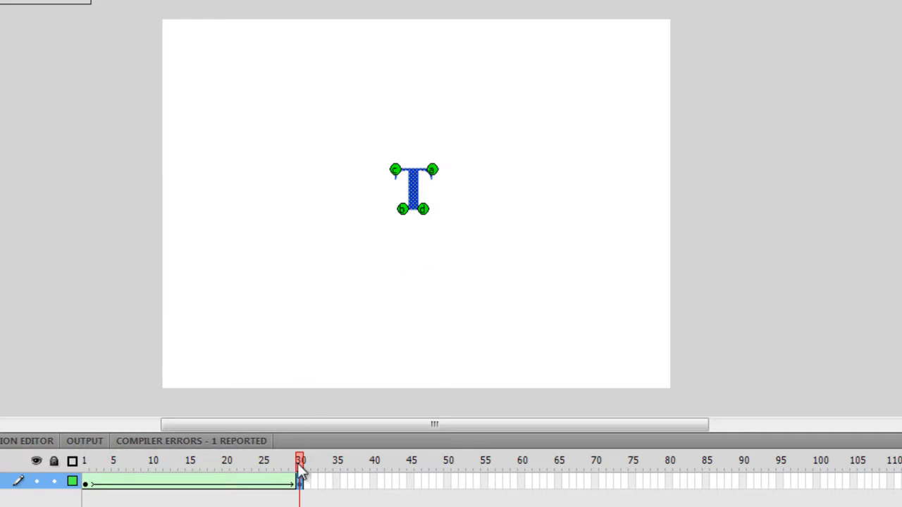
Return to frame 1 and test the movie to view the rectangle-to-T morph
left_click_drag(300, 472, 56, 472)
key("ctrl+Return")
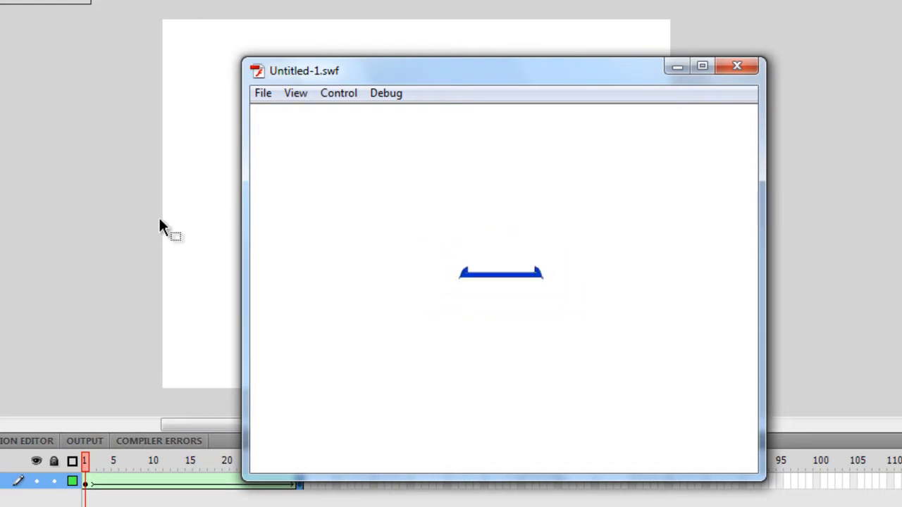
left_click(747, 66)
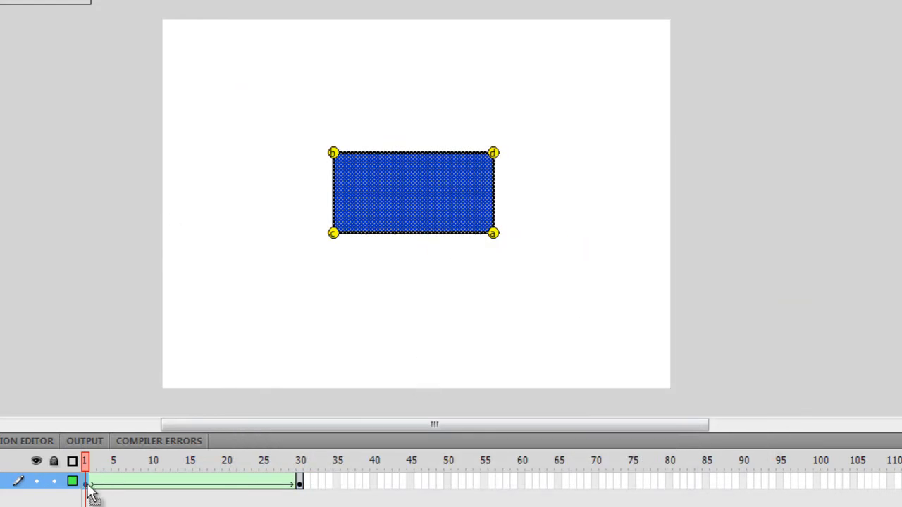
Rearrange the hints on the frame 30 T: a at lower right, b at upper left, c at lower left, d at upper right
left_click(300, 485)
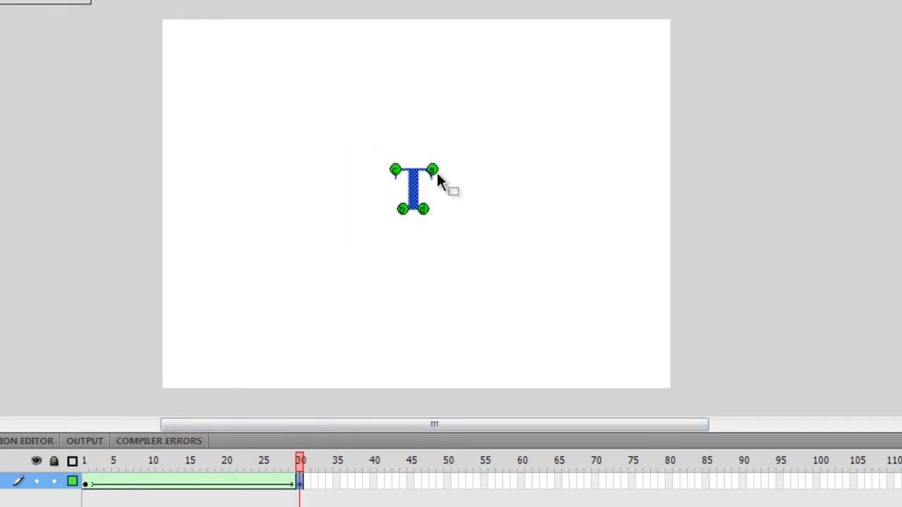
left_click_drag(432, 170, 447, 219)
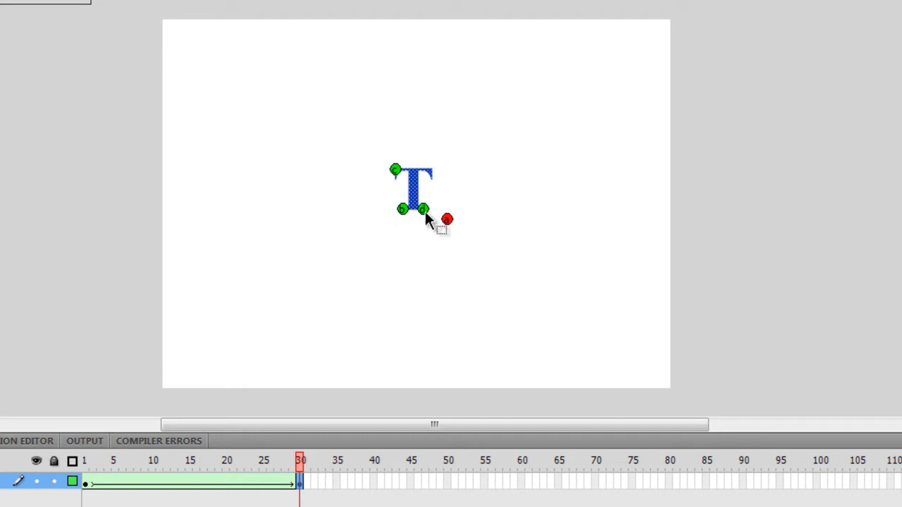
left_click_drag(430, 171, 432, 171)
left_click_drag(449, 221, 425, 211)
mouse_move(396, 170)
left_mouse_down()
mouse_move(368, 206)
mouse_move(400, 180)
mouse_move(397, 171)
left_mouse_up()
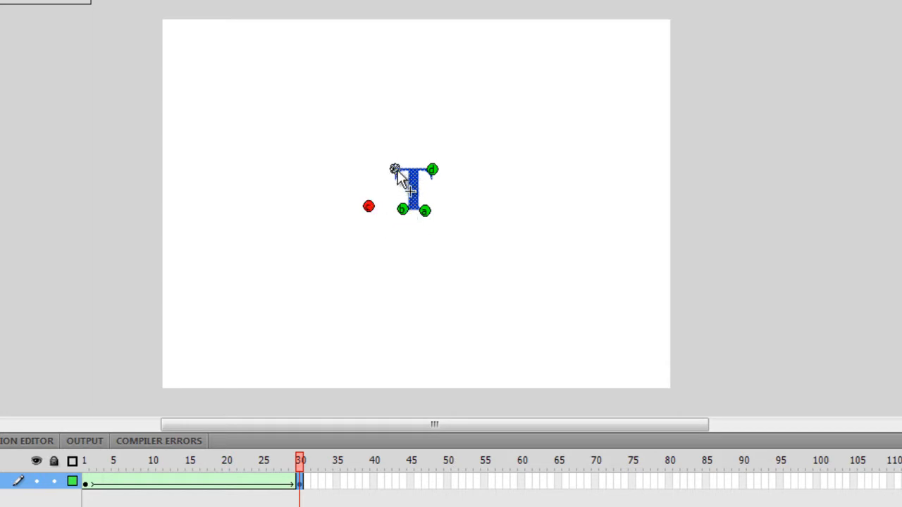
left_click_drag(368, 207, 400, 214)
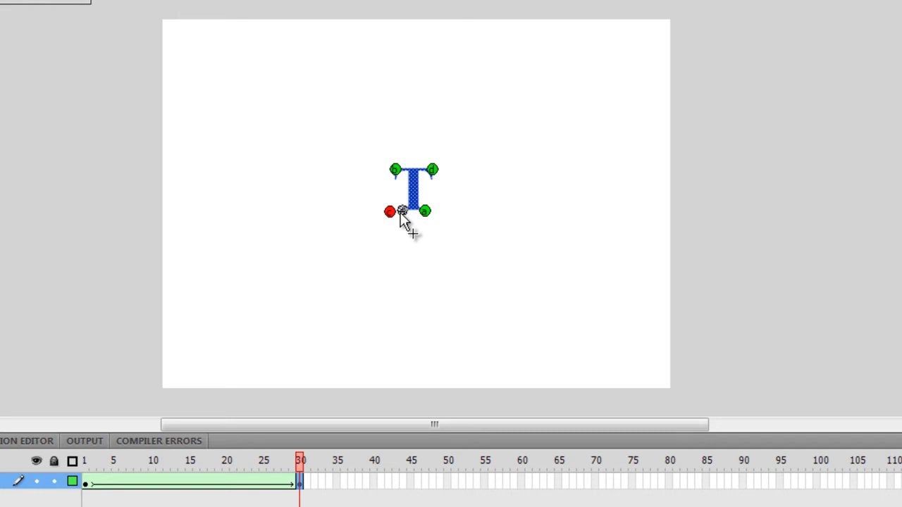
Test the movie to check the morph with the rearranged shape hints, and close the preview
key("ctrl+Return")
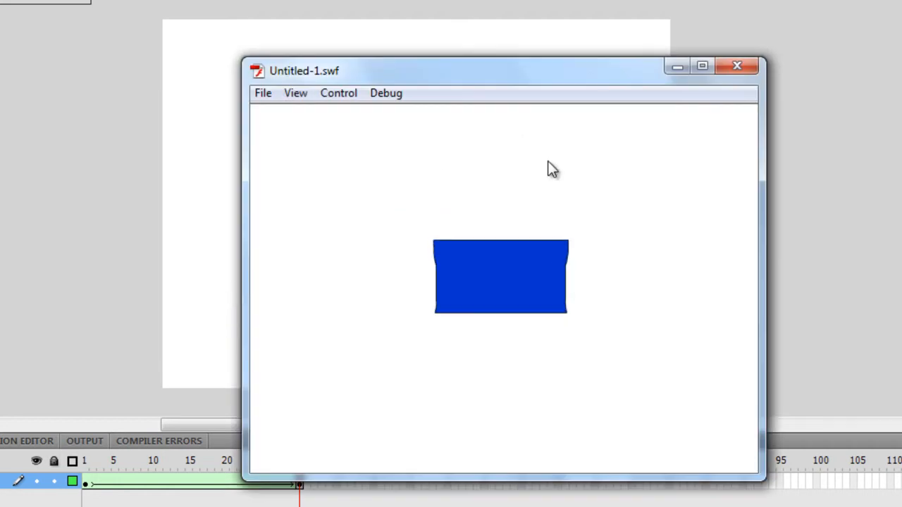
left_click(737, 67)
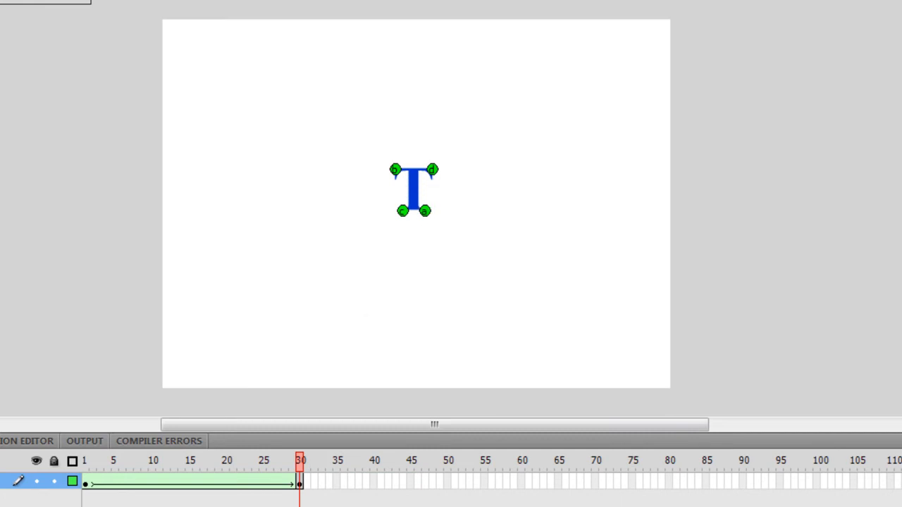
Compare the shape hint positions in frames 1 and 30, and test the movie once more
left_click(85, 482)
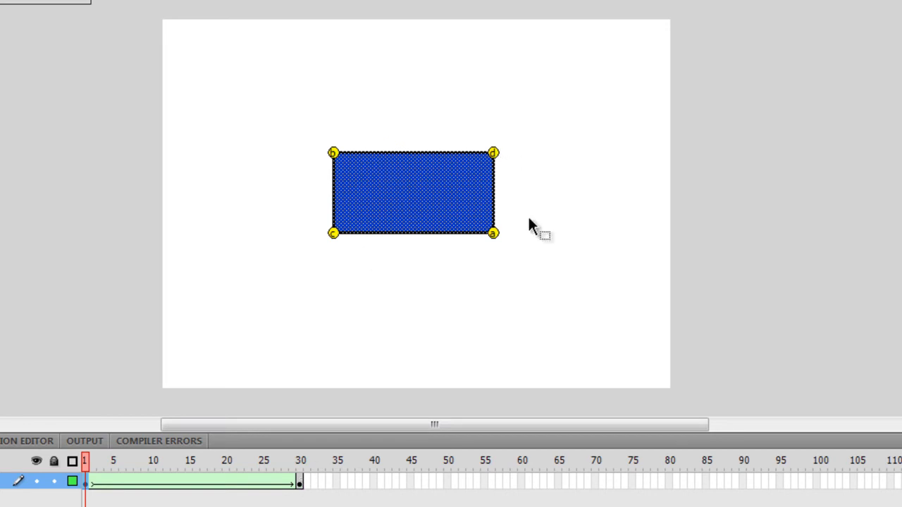
left_click(301, 484)
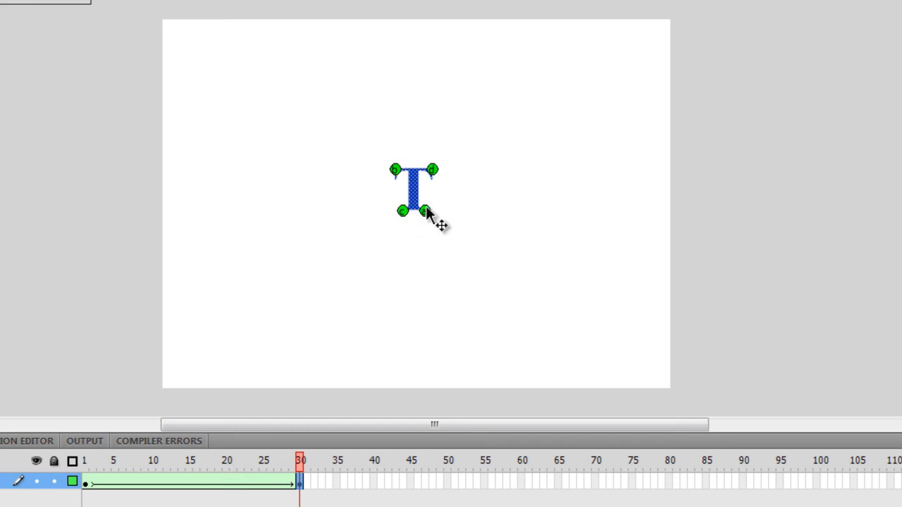
key("ctrl+Return")
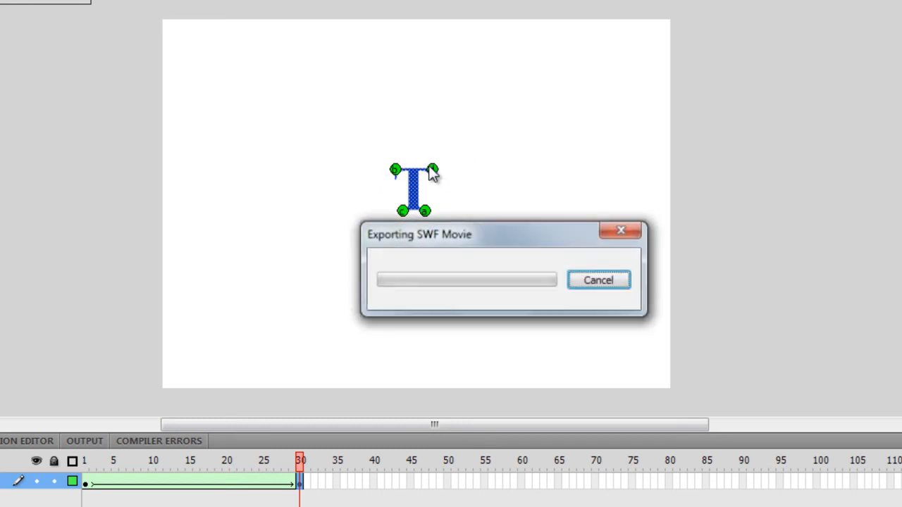